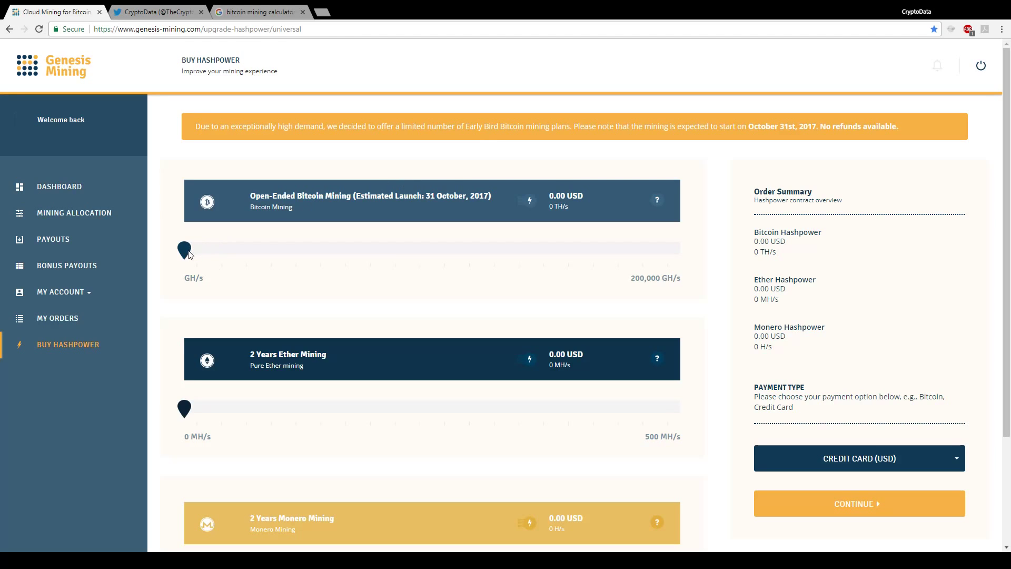
Step: Set Bitcoin hashpower to 15 TH/s (1,950 USD), then check the dashboard's 0.5750 TH/s hashrate
left_click_drag(188, 253, 565, 275)
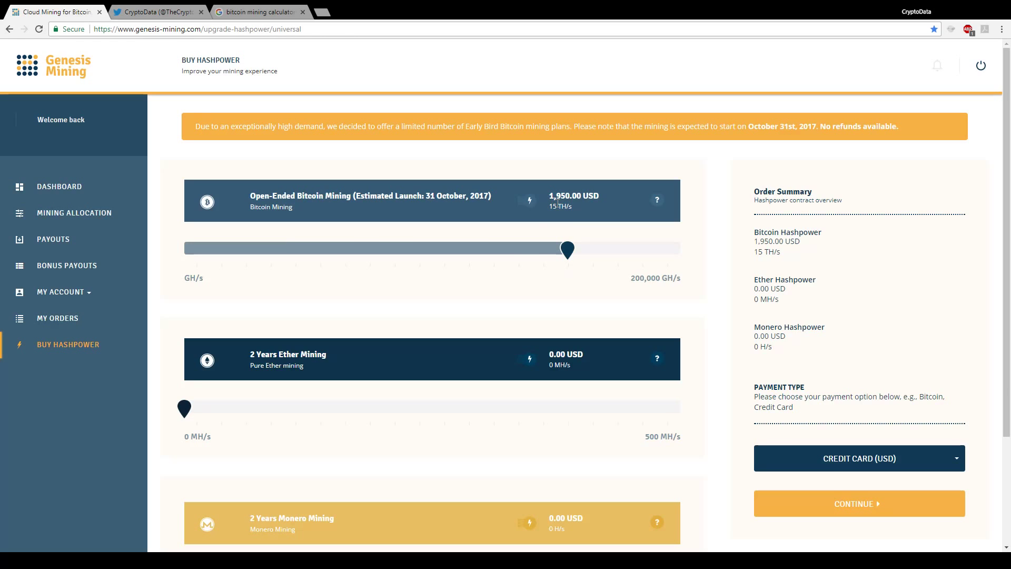
left_click(52, 187)
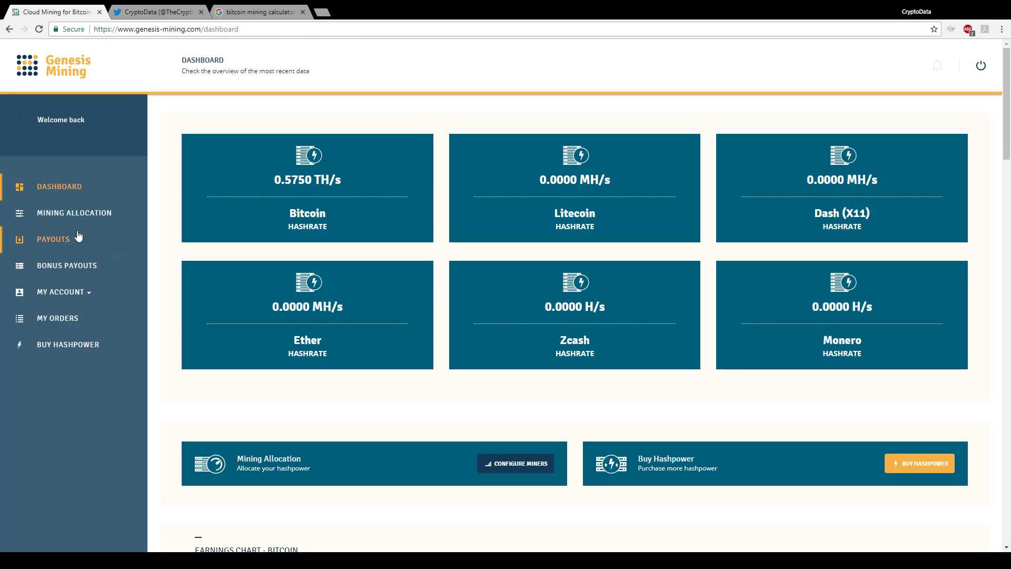
Step: Choose 15 TH/s of Bitcoin hashpower again and continue to the USD 1,950.00 order summary
left_click(71, 352)
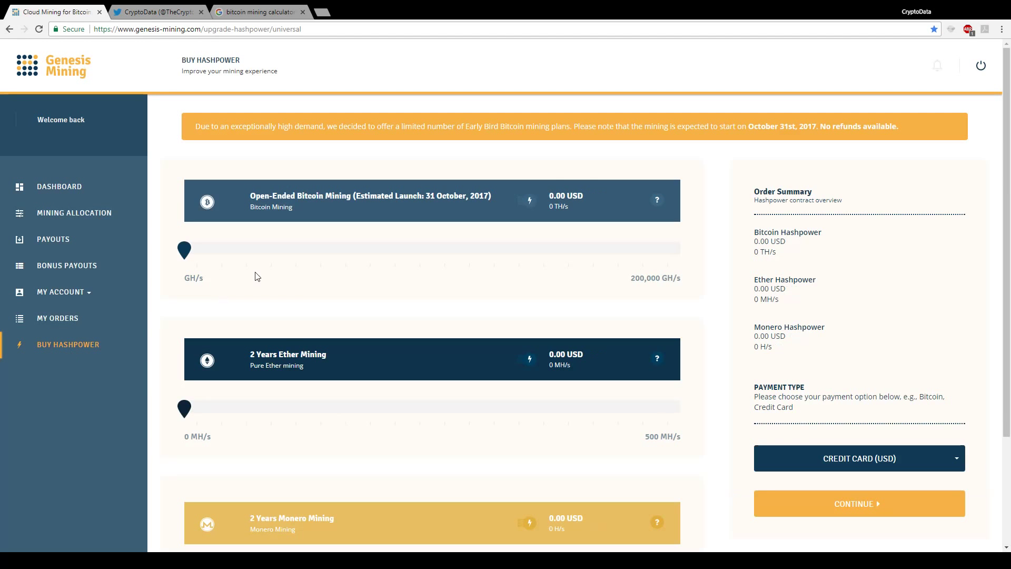
left_click_drag(184, 249, 565, 253)
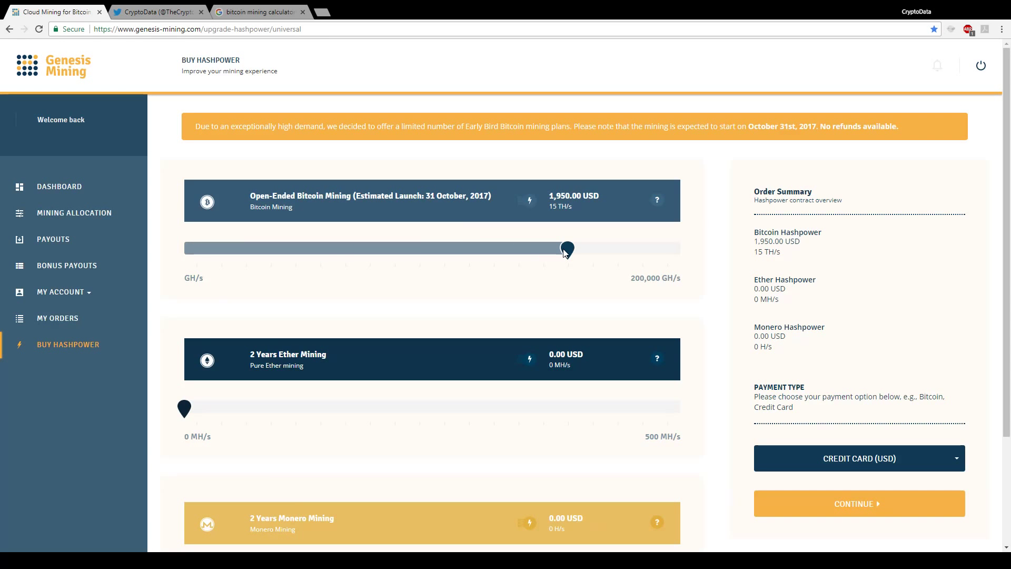
scroll(750, 305, "down", 1)
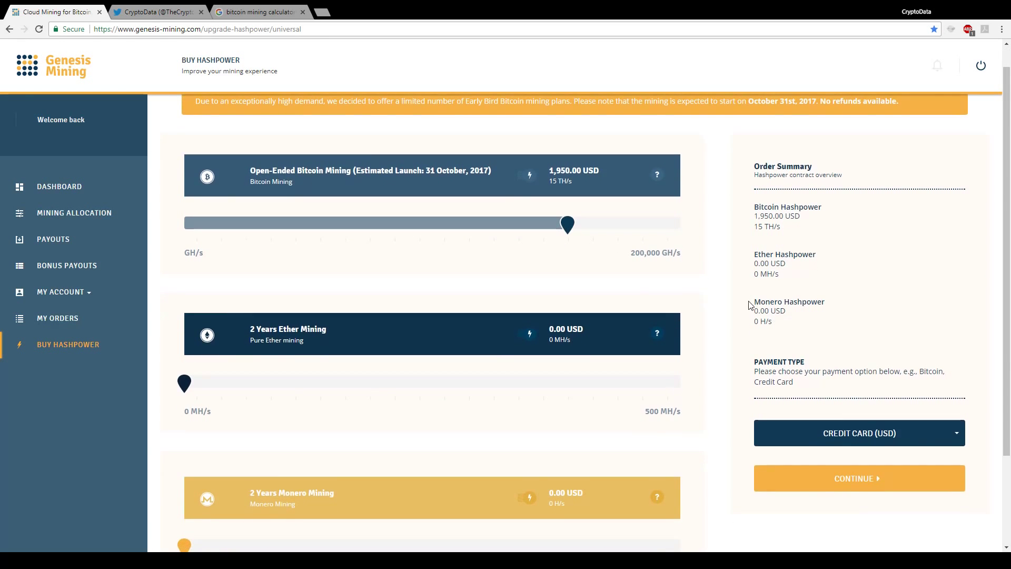
left_click(850, 490)
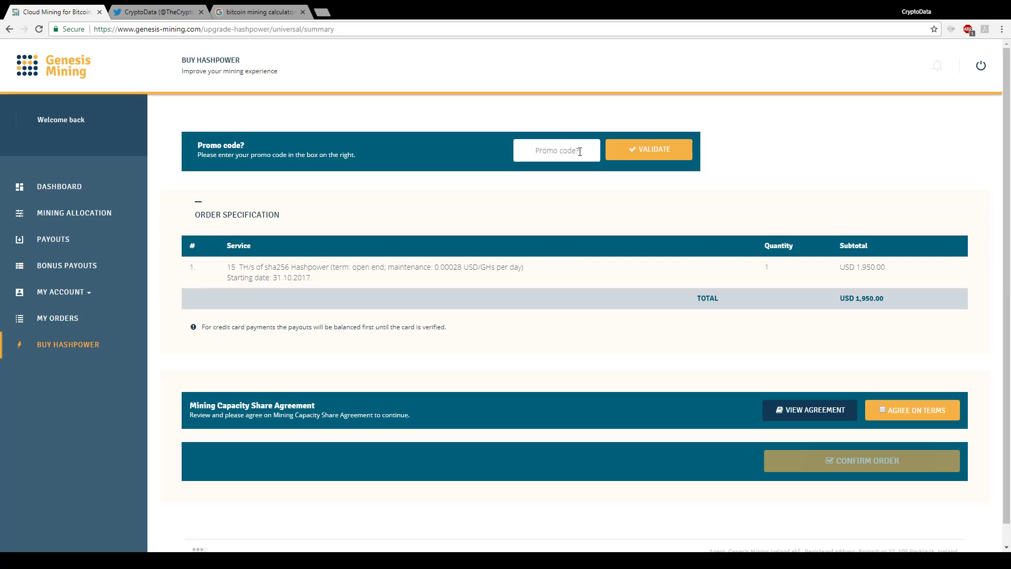
Step: Select the 3%-off promo code in the Twitter reply
left_click(153, 11)
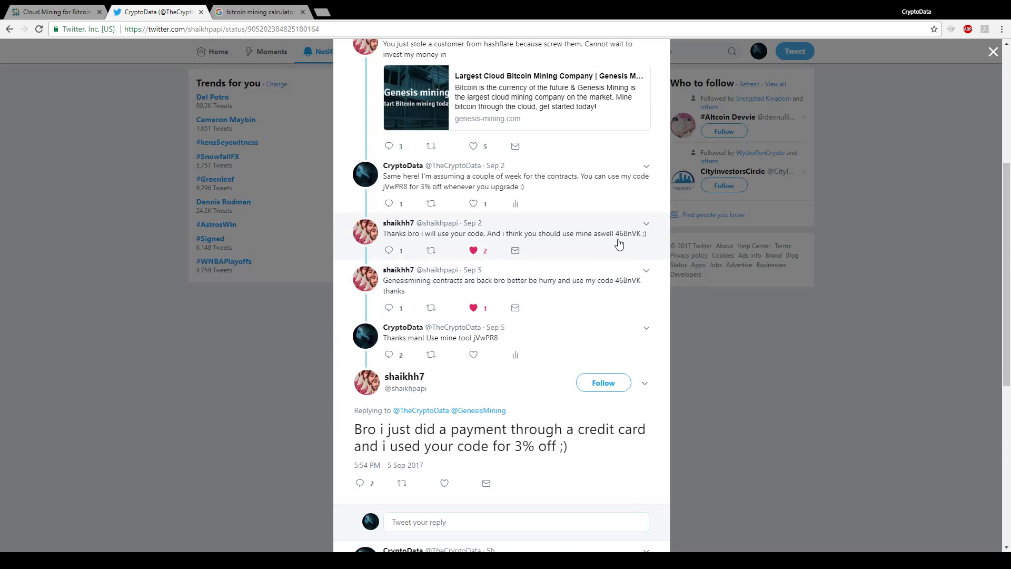
left_click_drag(615, 236, 639, 238)
key("ctrl+c")
Step: Apply the promo code for 3% off (USD 1,891.50) and agree to the capacity share terms
left_click(69, 11)
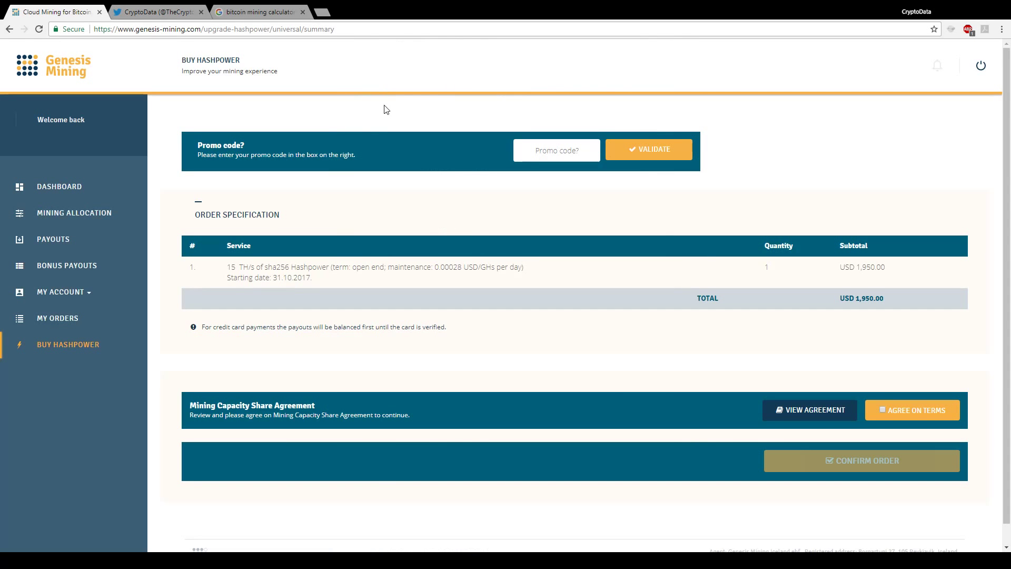
key("ctrl+v")
left_click(660, 154)
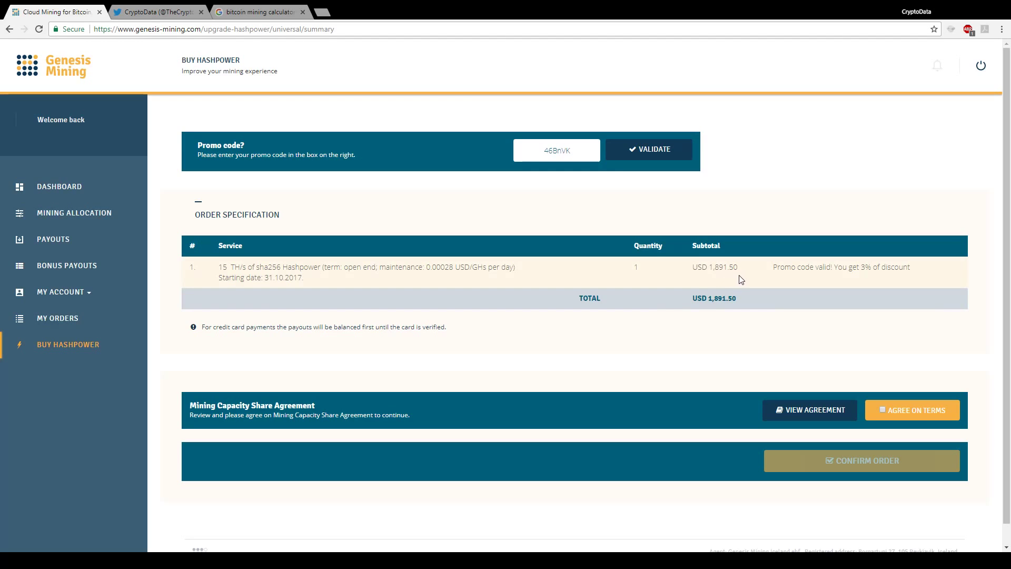
left_click(883, 409)
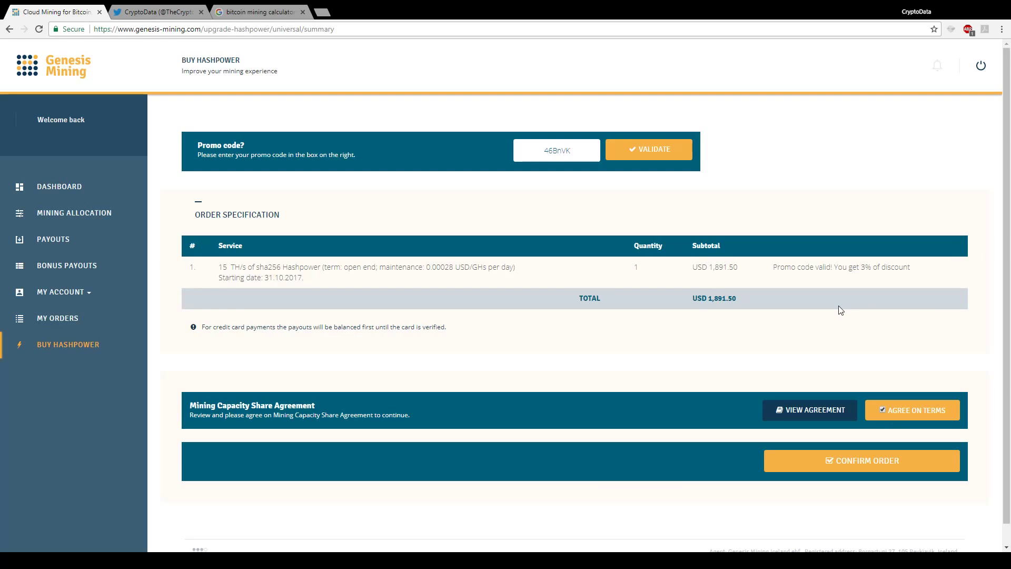
Step: Confirm the discounted USD 1,891.50 hashpower order for payment
left_click(867, 462)
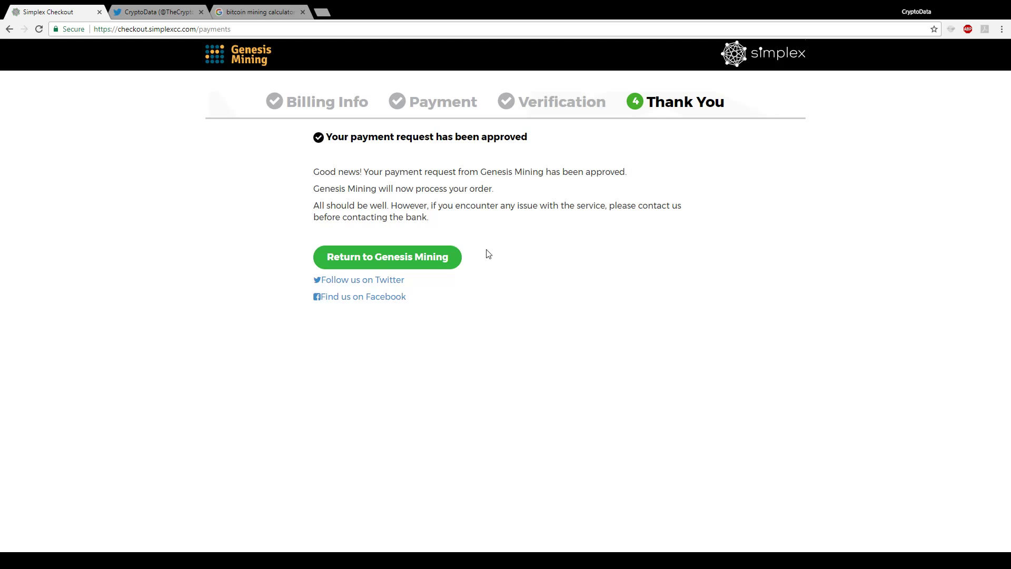
Step: Return from Simplex to the Genesis Mining dashboard showing 15.5750 TH/s Bitcoin hashrate
left_click(425, 265)
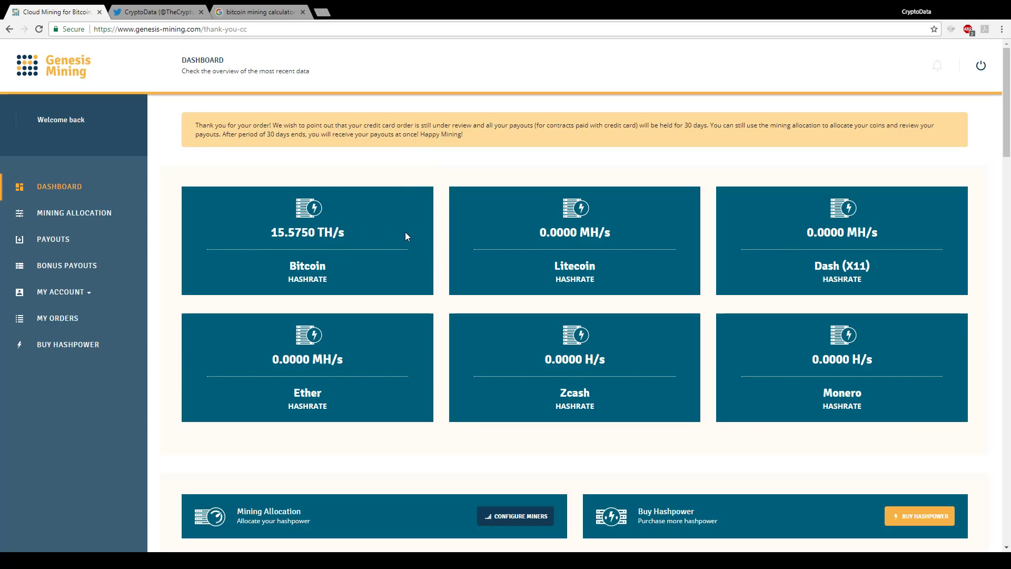
Step: Revisit the Buy Hashpower page, then switch to the Twitter profile with the promo banner
left_click(90, 346)
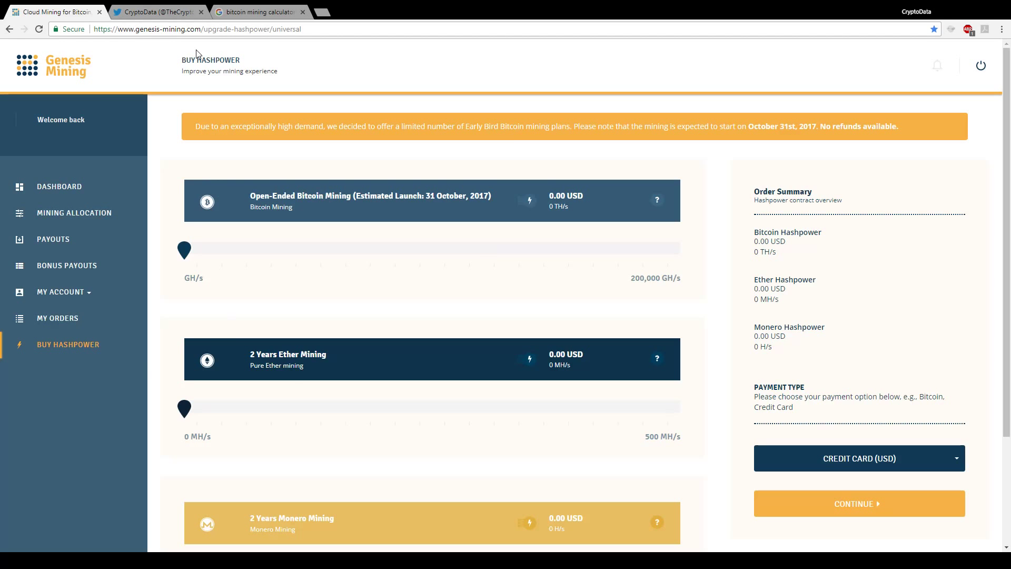
left_click(155, 12)
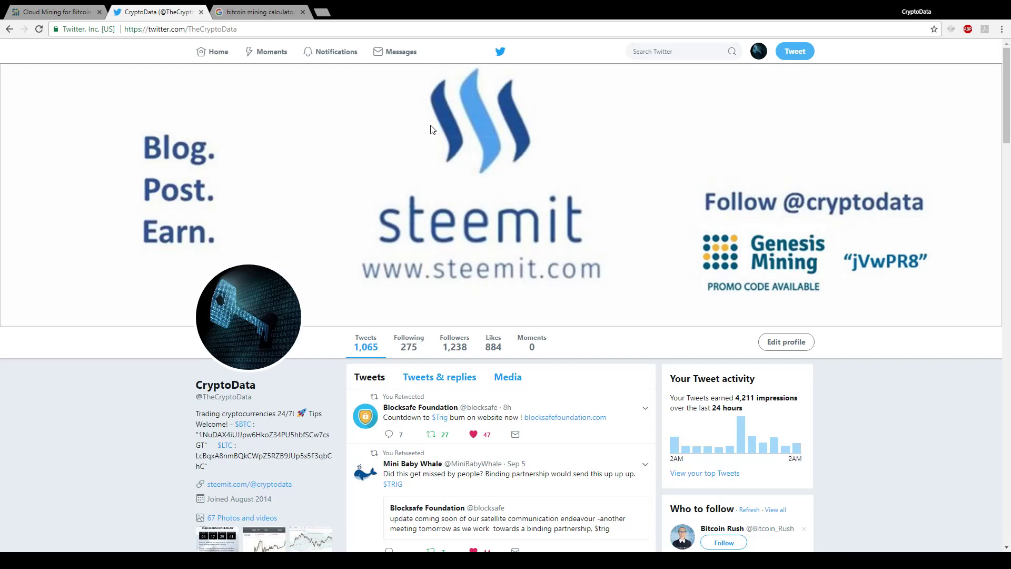
Step: Go back from Twitter to Genesis Mining's Buy Hashpower page
left_click(71, 12)
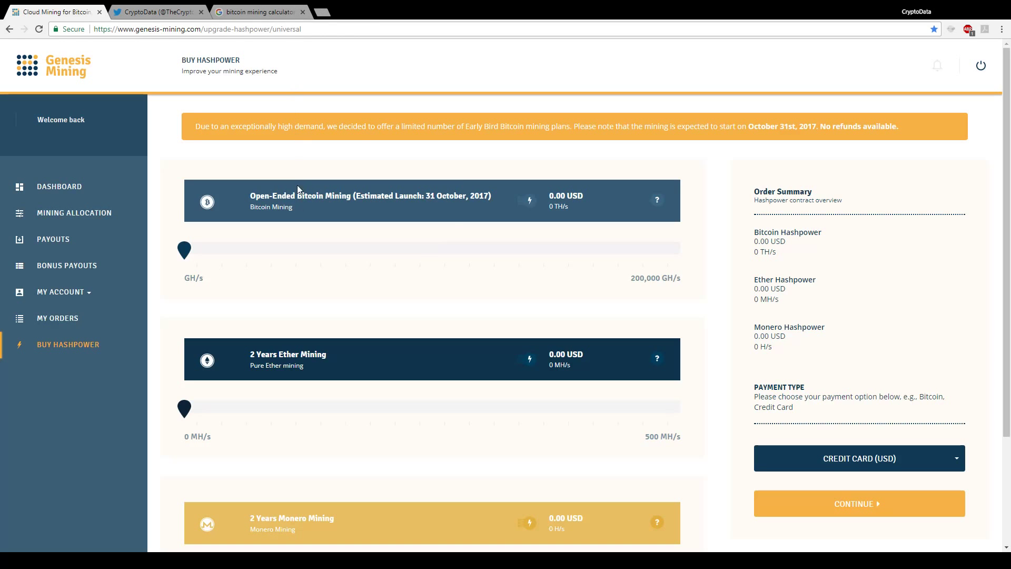
Step: Open CoinWarz's Bitcoin Mining Calculator from the 'bitcoin mining calculator' search results
left_click(266, 15)
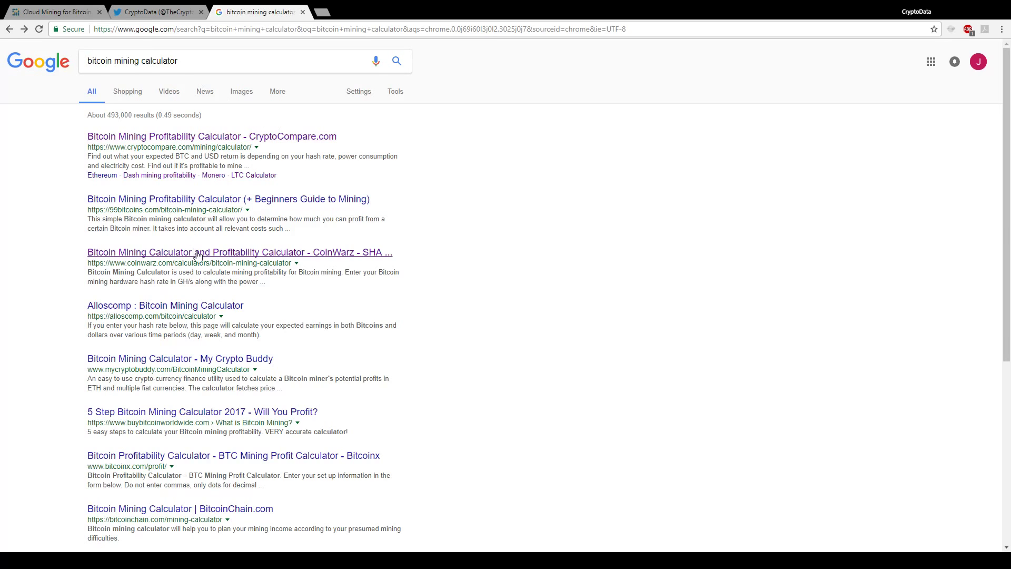
left_click(180, 253)
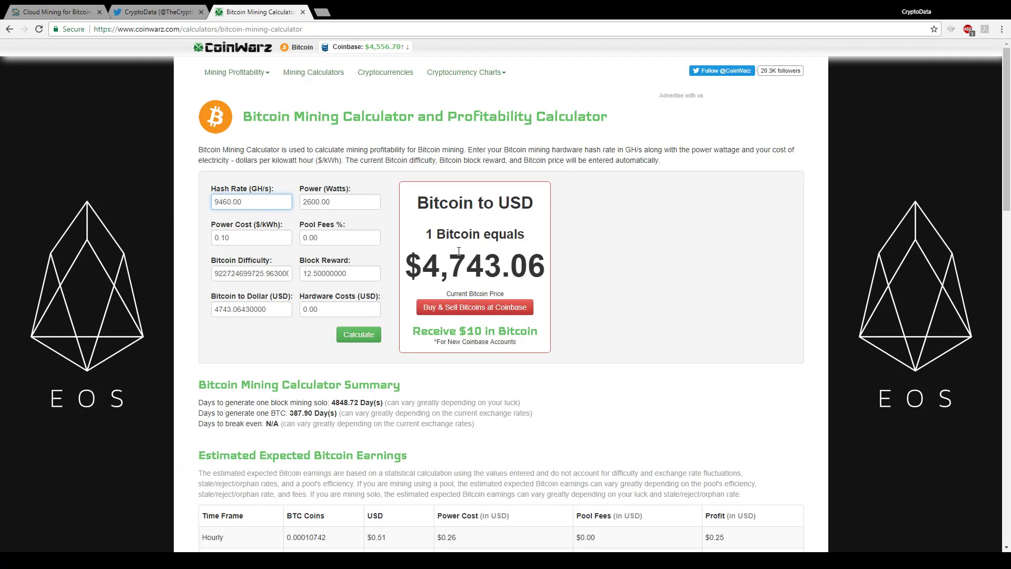
Step: Set the hash rate to 15000 GH/s with power cost and power both 0
key("BackSpace")
key("BackSpace")
key("BackSpace")
key("BackSpace")
type("15000")
key("Tab")
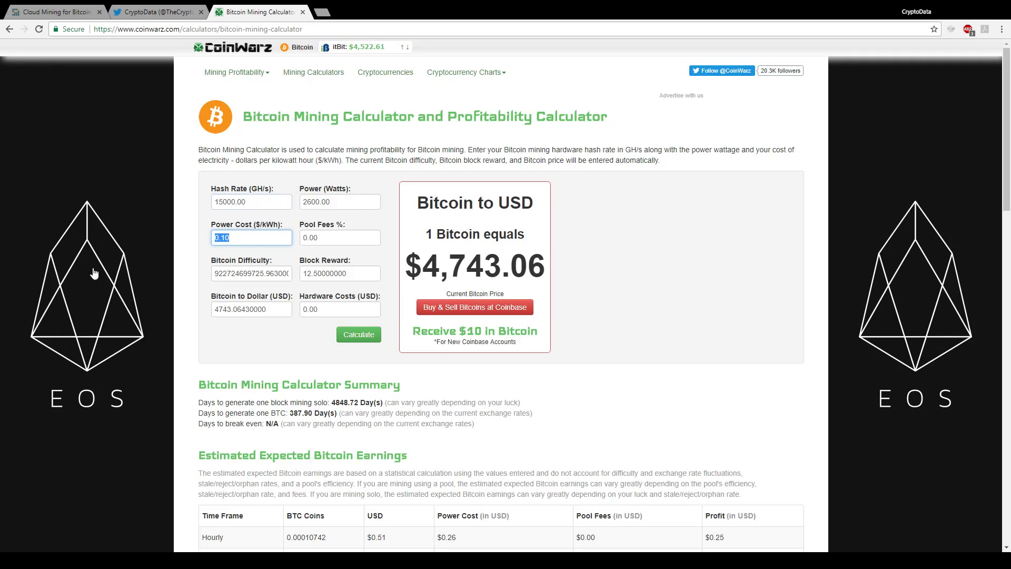
type("0")
left_click(334, 202)
left_click_drag(335, 201, 251, 205)
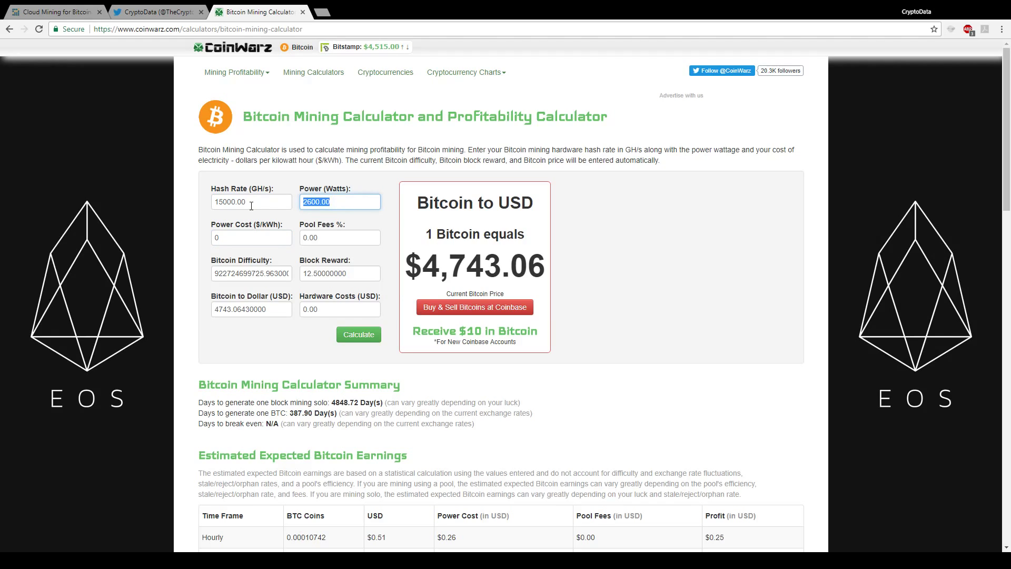
type("0")
Step: Set pool fees to 32% and calculate, giving 244.63 days per BTC
left_click(304, 237)
key("Delete")
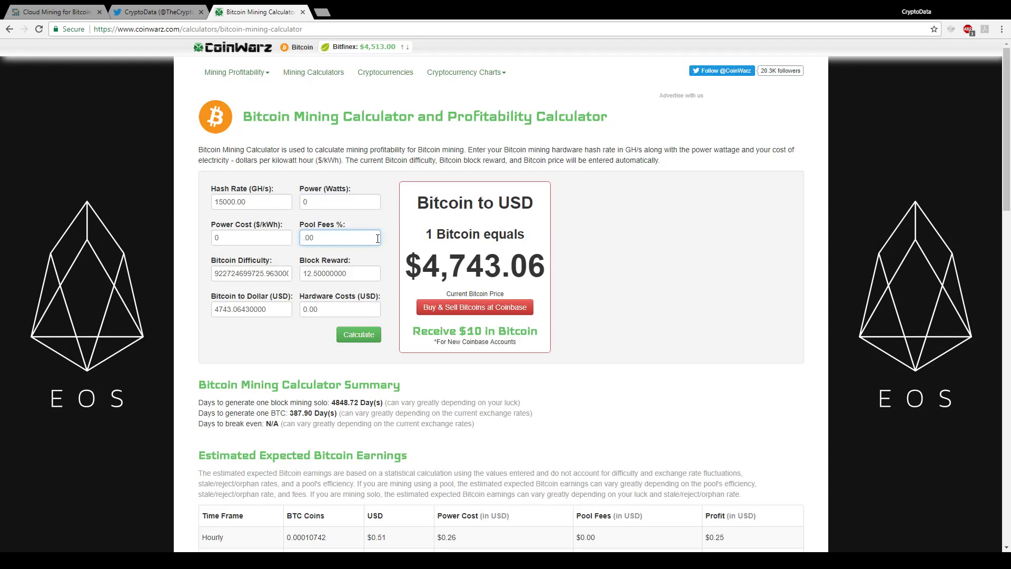
type("32")
left_click(359, 337)
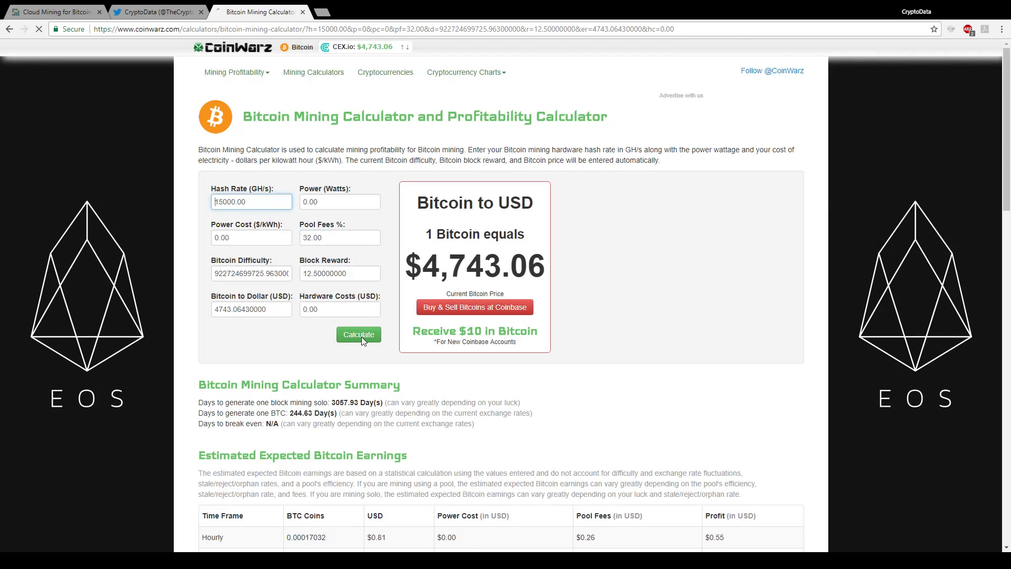
Step: Scroll down to the CoinWarz earnings table showing $13.18 daily and $4,812.20 annual profit
scroll(711, 290, "down", 4)
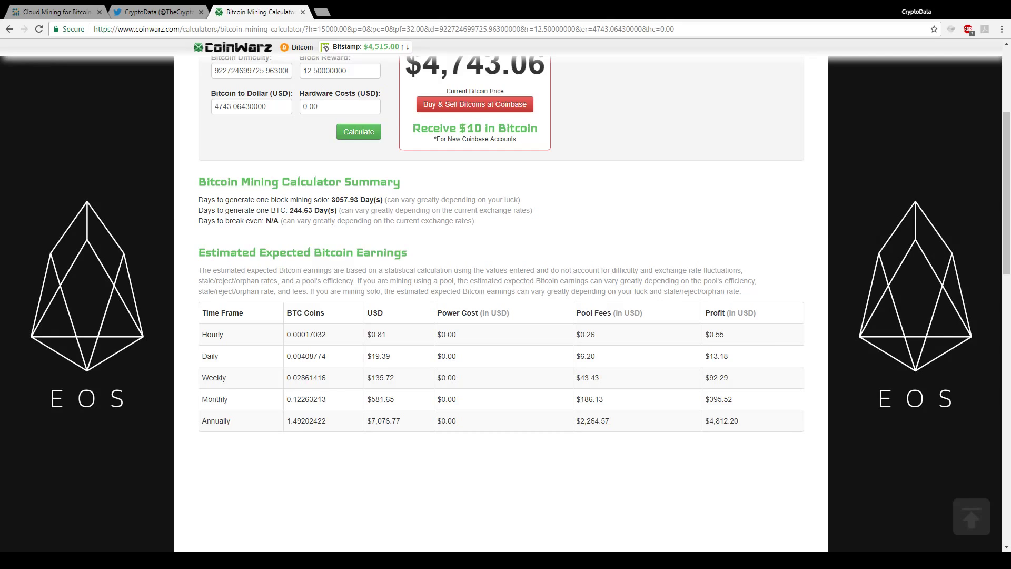
left_click(58, 12)
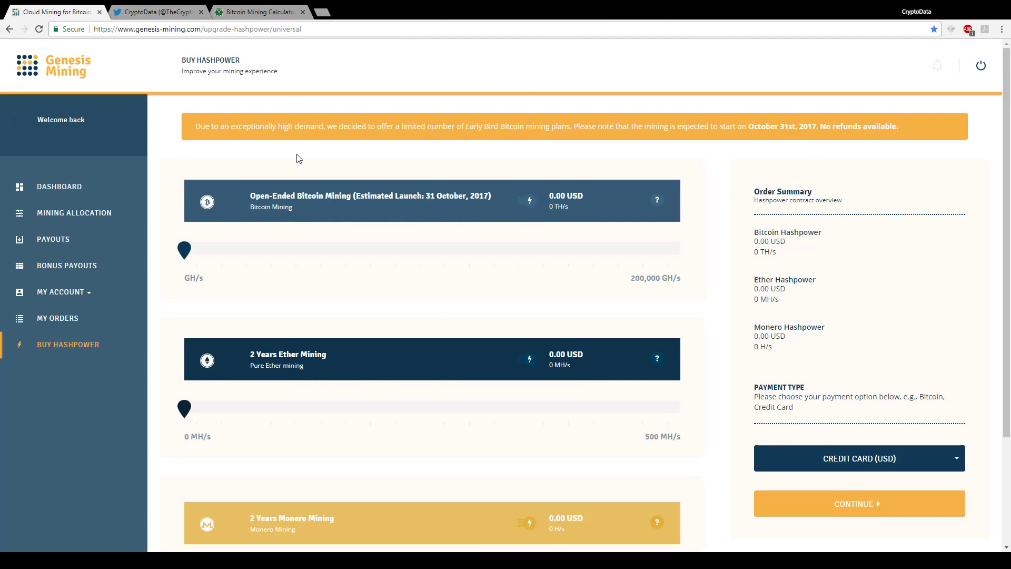